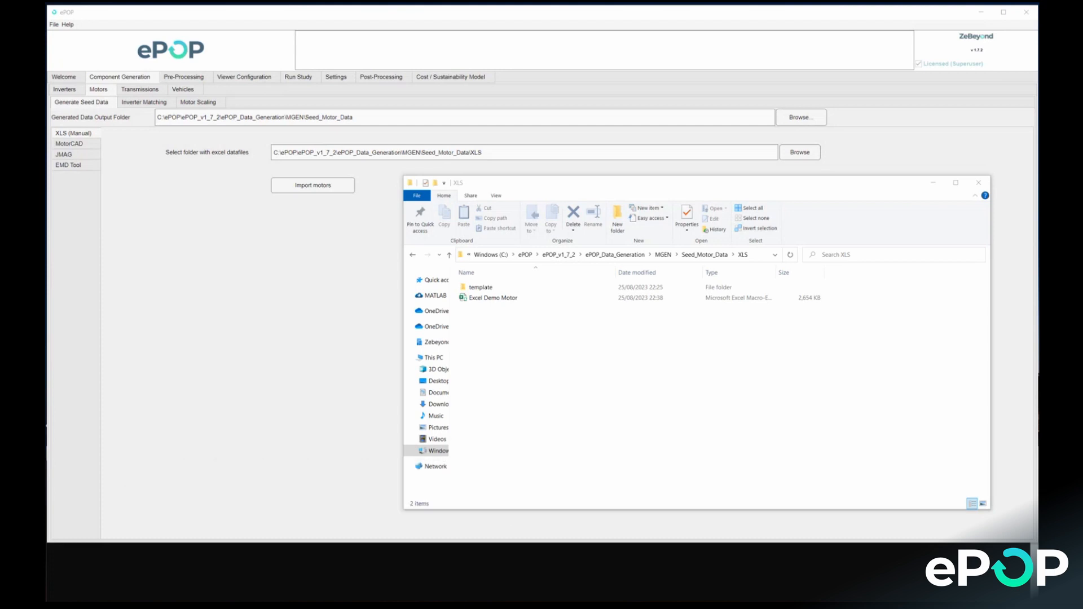
# Check the contents of the template folder, return to the XLS folder and open the Excel Demo Motor workbook.
pyautogui.click(609, 382)
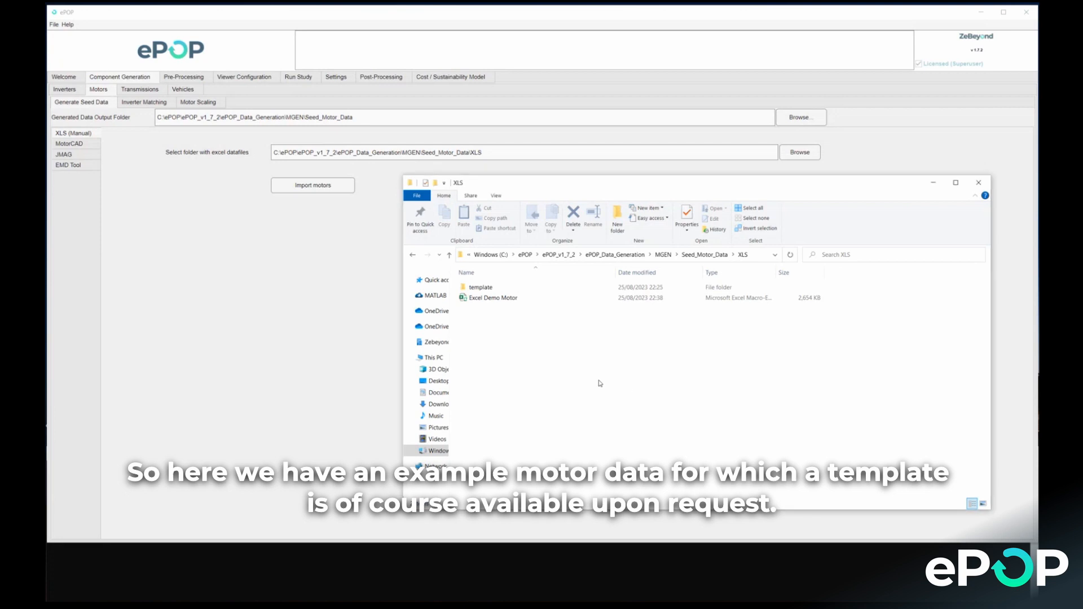
pyautogui.doubleClick(488, 288)
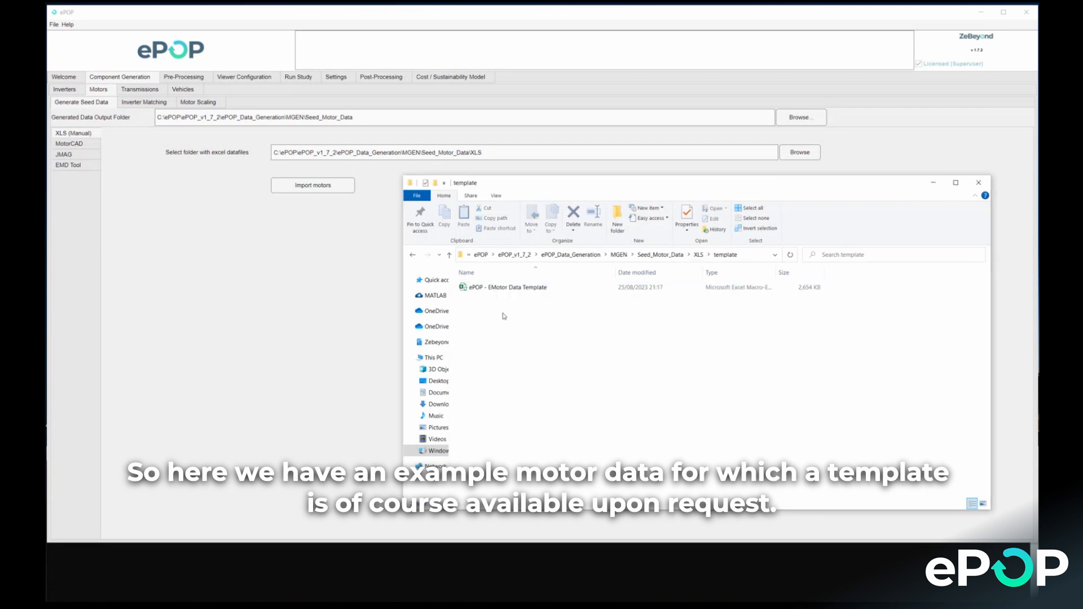
pyautogui.click(699, 255)
pyautogui.click(509, 299)
pyautogui.doubleClick(509, 299)
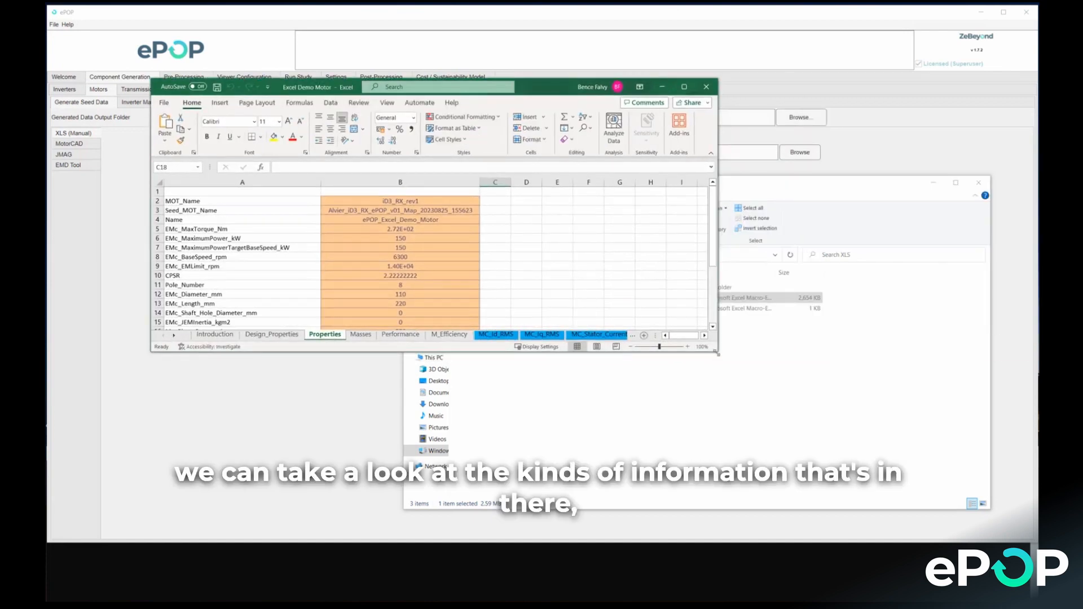
# Enlarge the workbook window and review the motor's Properties, Masses and Performance sheets.
pyautogui.moveTo(717, 352); pyautogui.dragTo(911, 476)
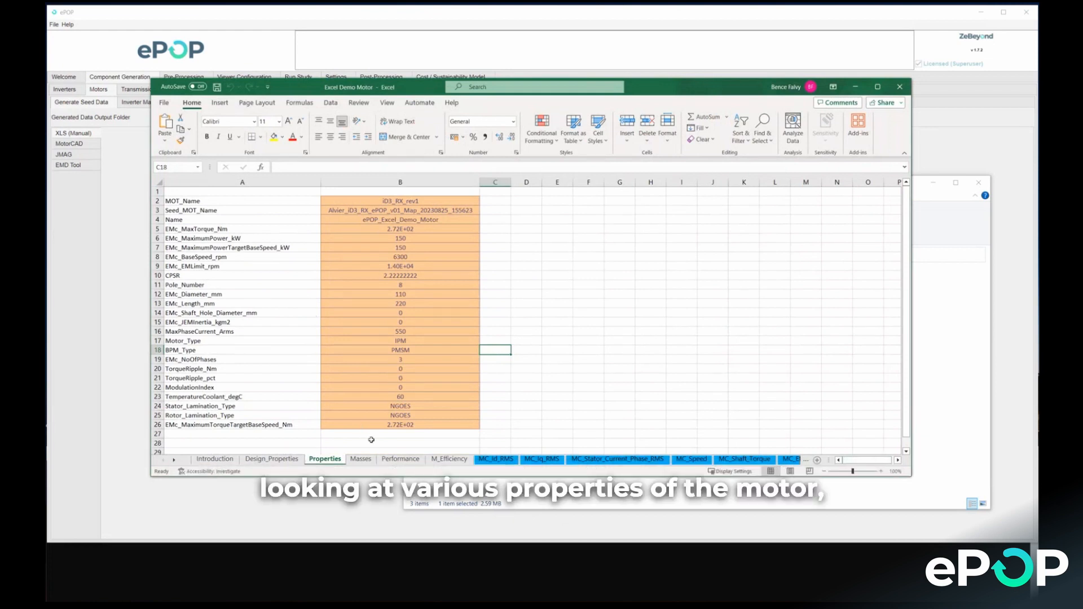
pyautogui.click(364, 460)
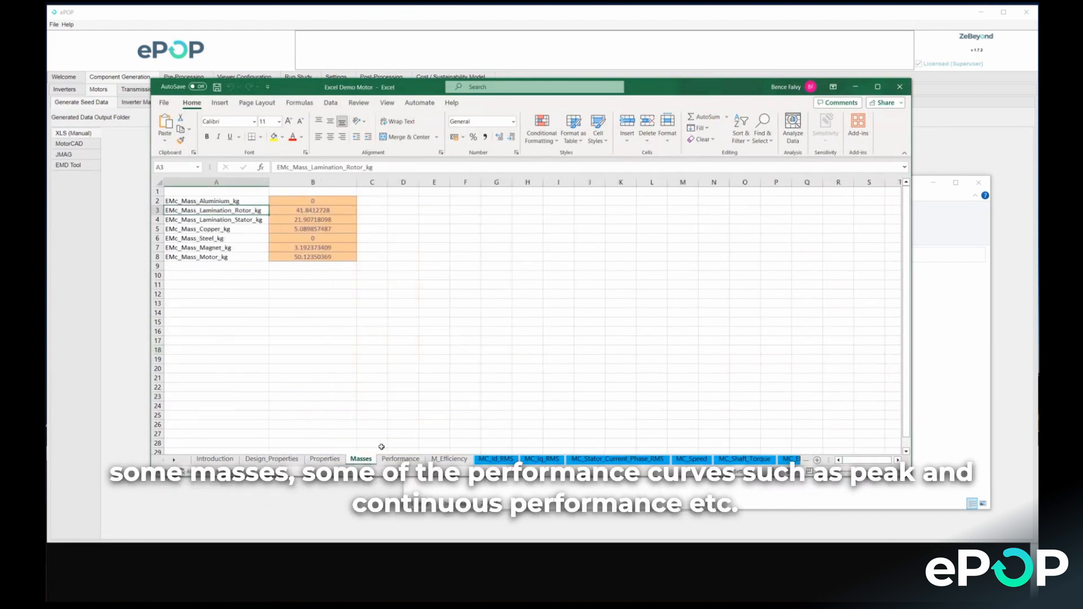
pyautogui.click(401, 458)
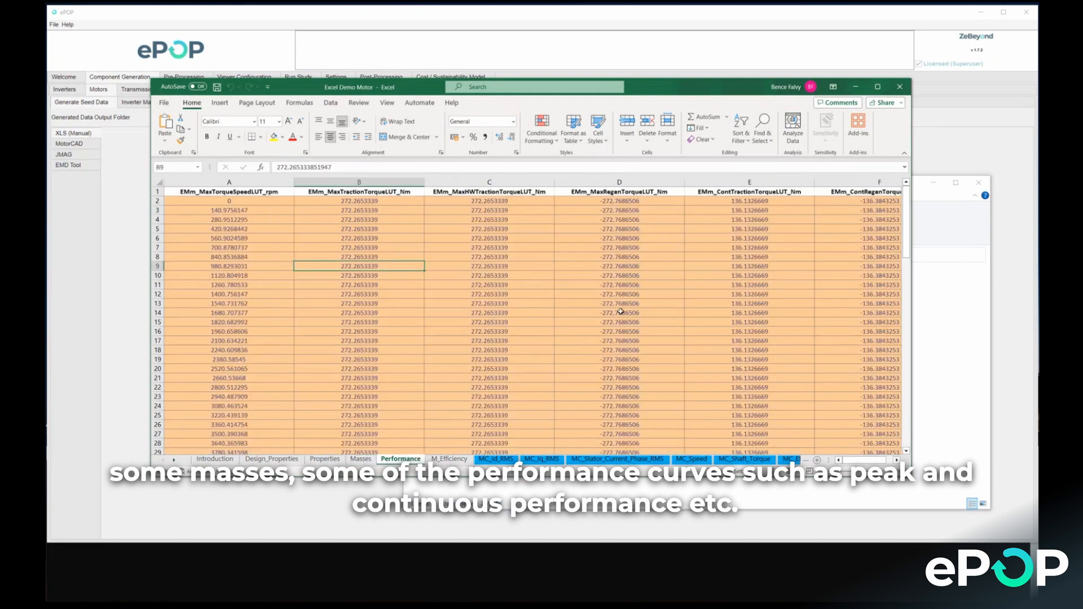
# Examine the whole colour-coded efficiency map on the M_Efficiency sheet and close the workbook.
pyautogui.click(454, 459)
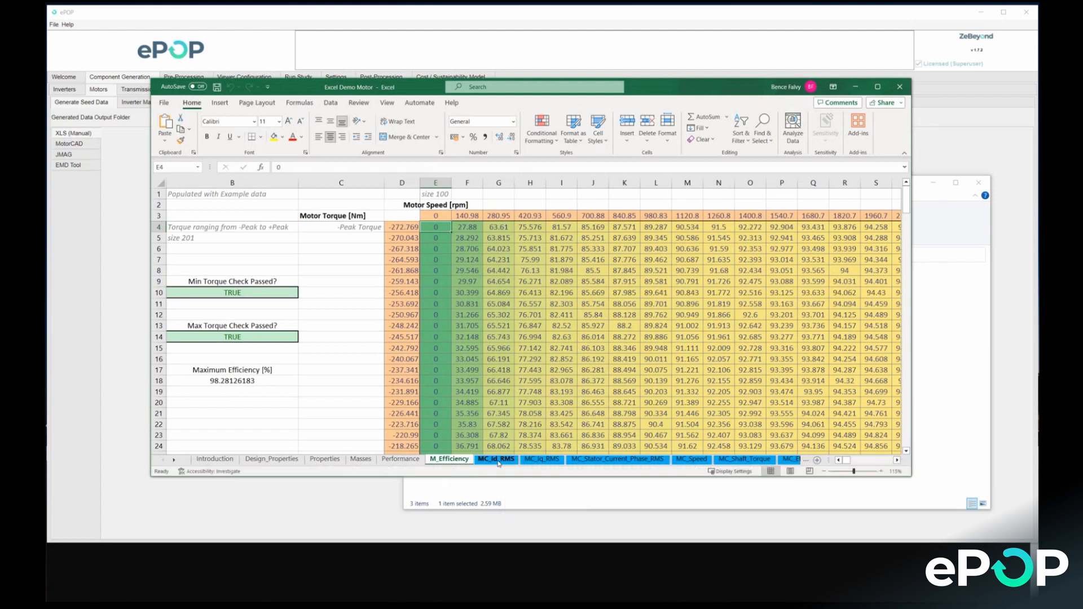
pyautogui.click(520, 327)
pyautogui.scroll(-2, 568, 333)
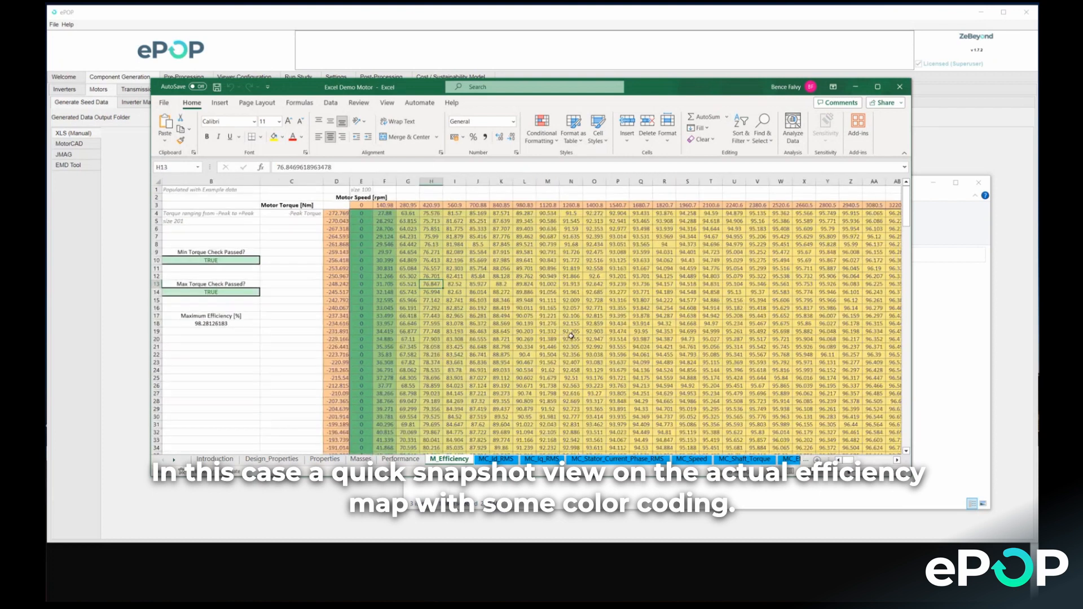
pyautogui.scroll(-5, 571, 337)
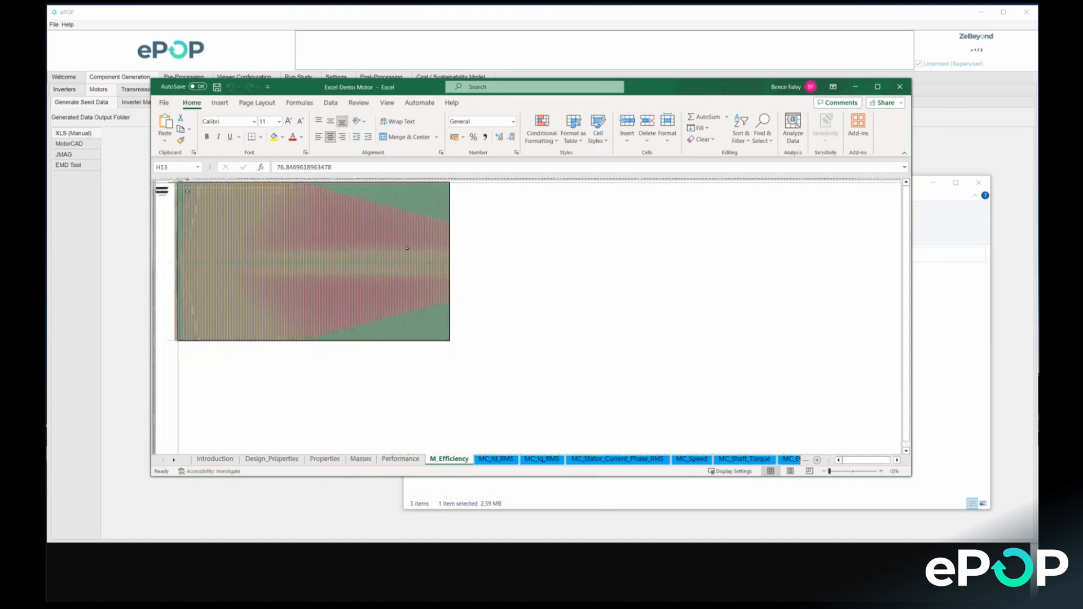
pyautogui.scroll(5, 409, 249)
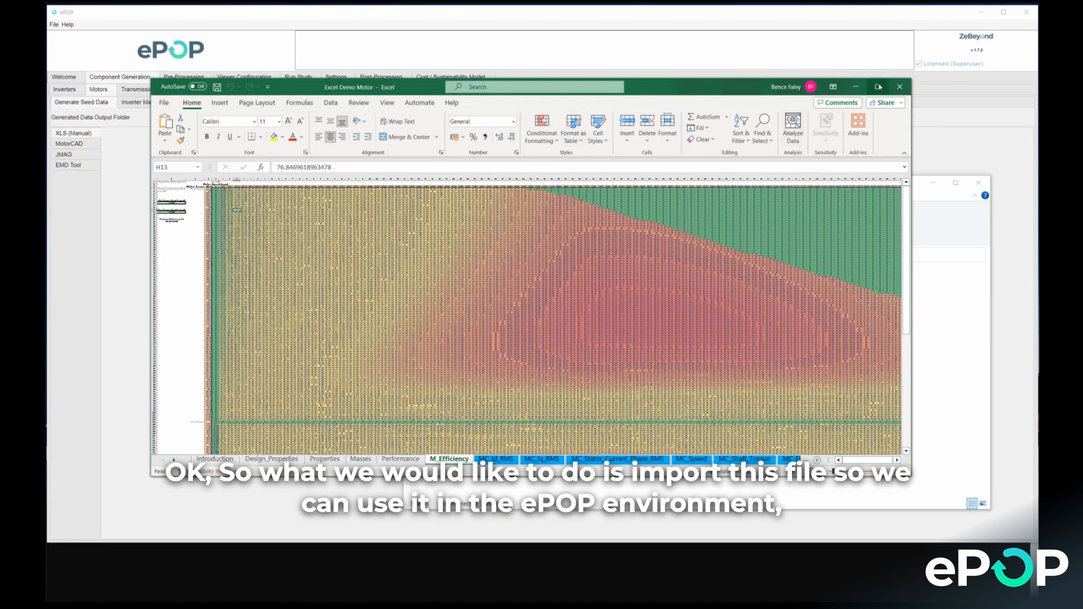
pyautogui.click(900, 88)
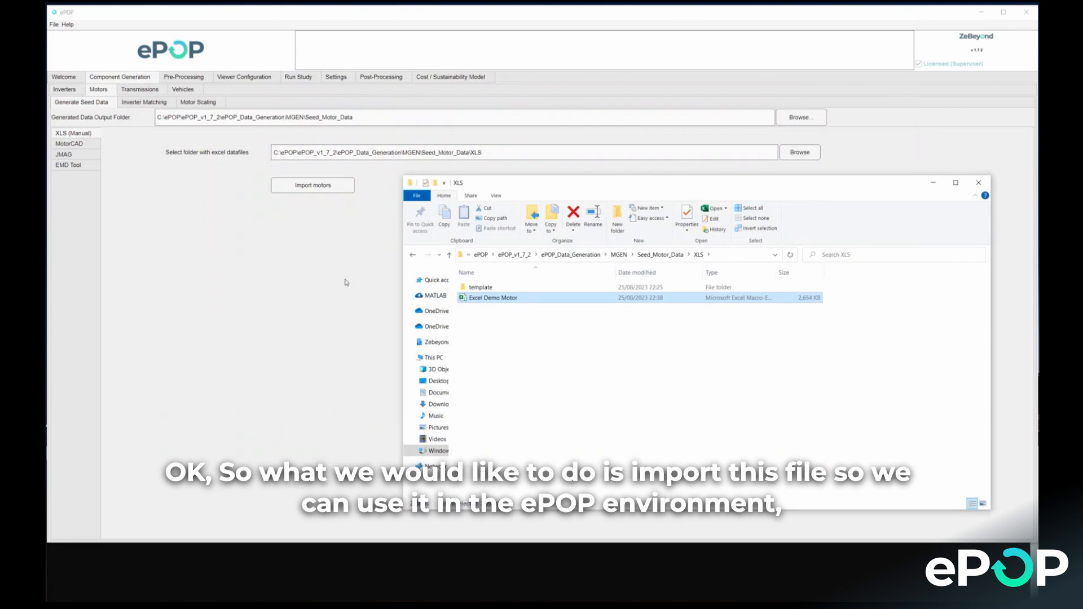
# Set the Excel datafiles folder to ePOP_Data_Generation\MGEN\Seed_Motor_Data\XLS in ePOP and import the motors from it.
pyautogui.click(346, 282)
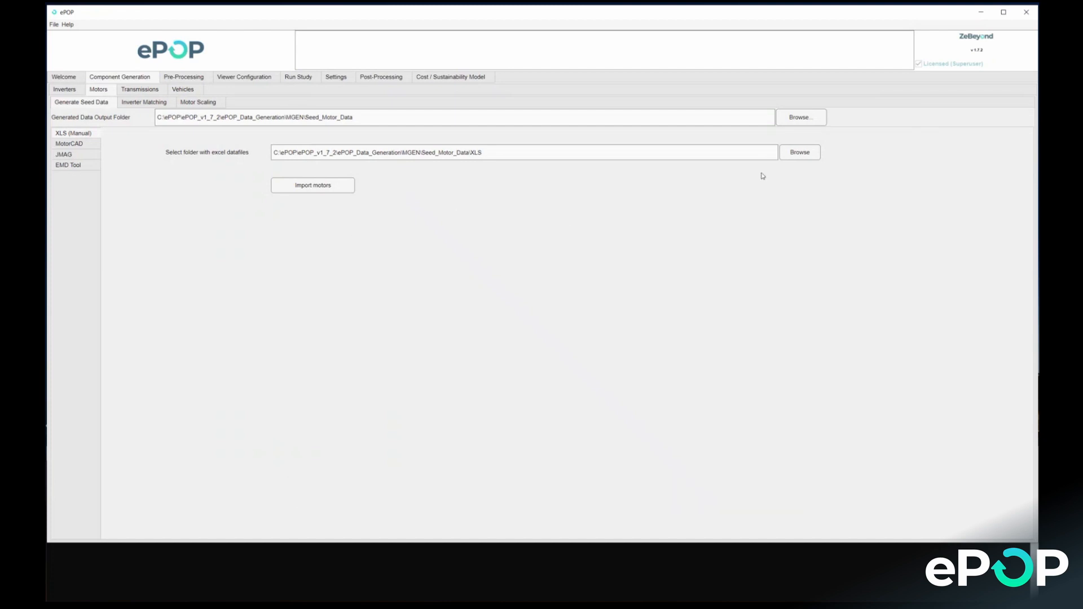
pyautogui.click(800, 152)
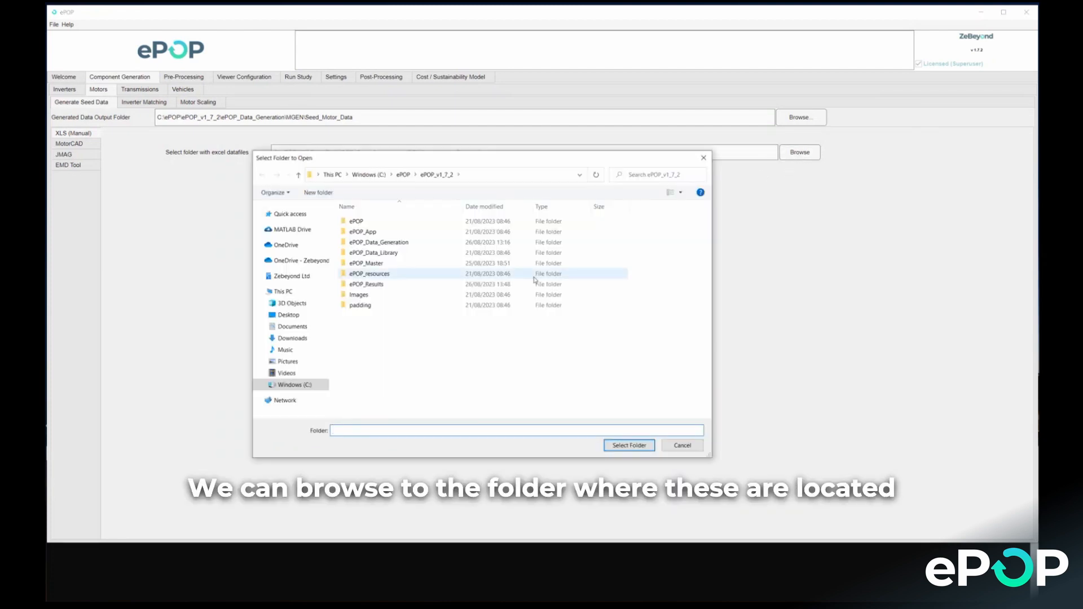
pyautogui.doubleClick(383, 243)
pyautogui.doubleClick(373, 232)
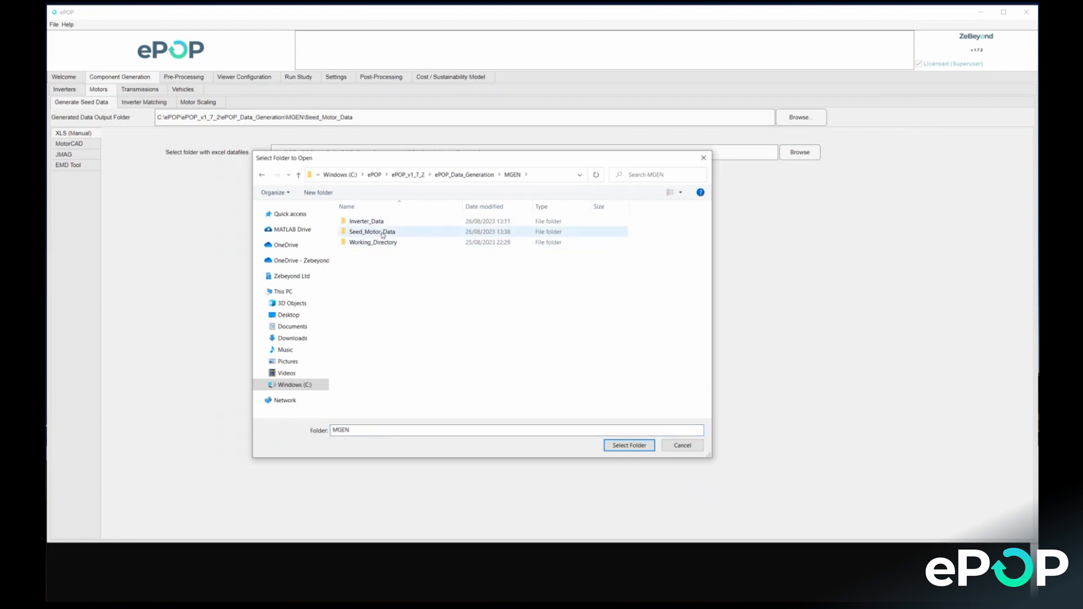
pyautogui.doubleClick(377, 232)
pyautogui.doubleClick(375, 252)
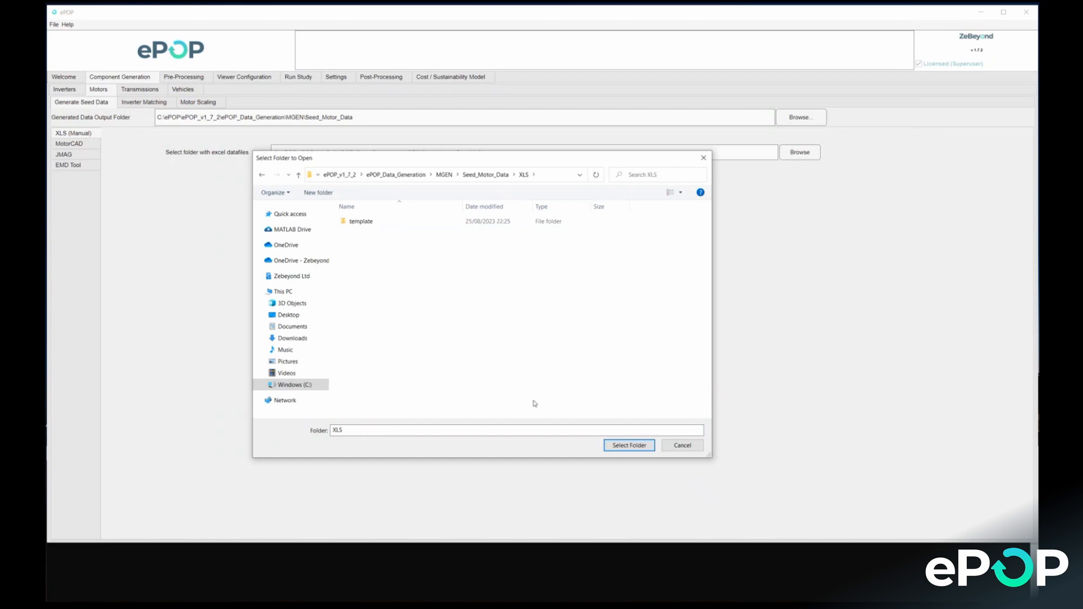
pyautogui.click(631, 445)
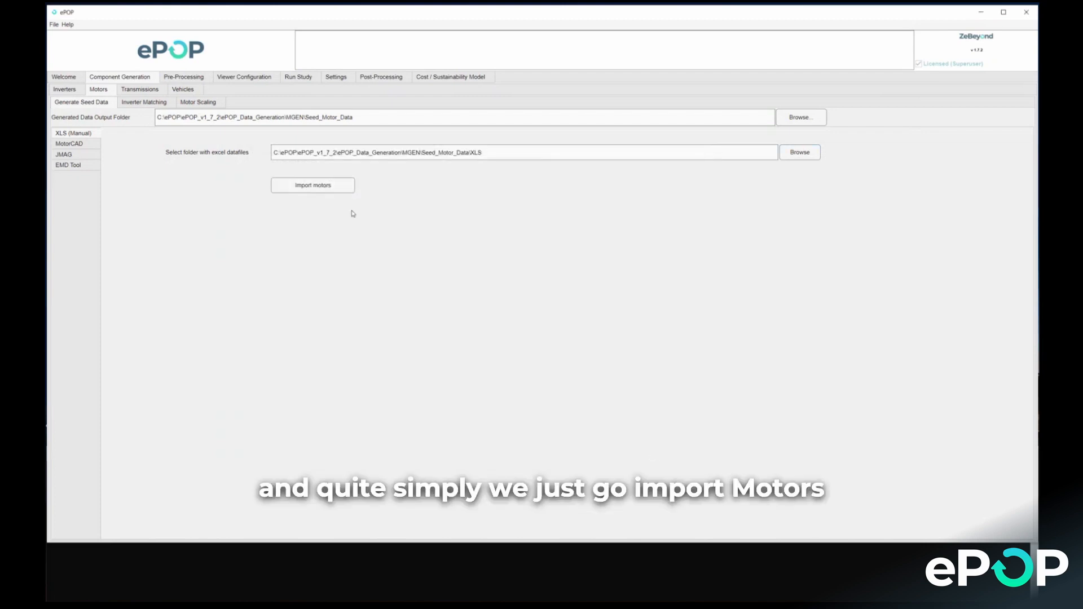
pyautogui.click(325, 188)
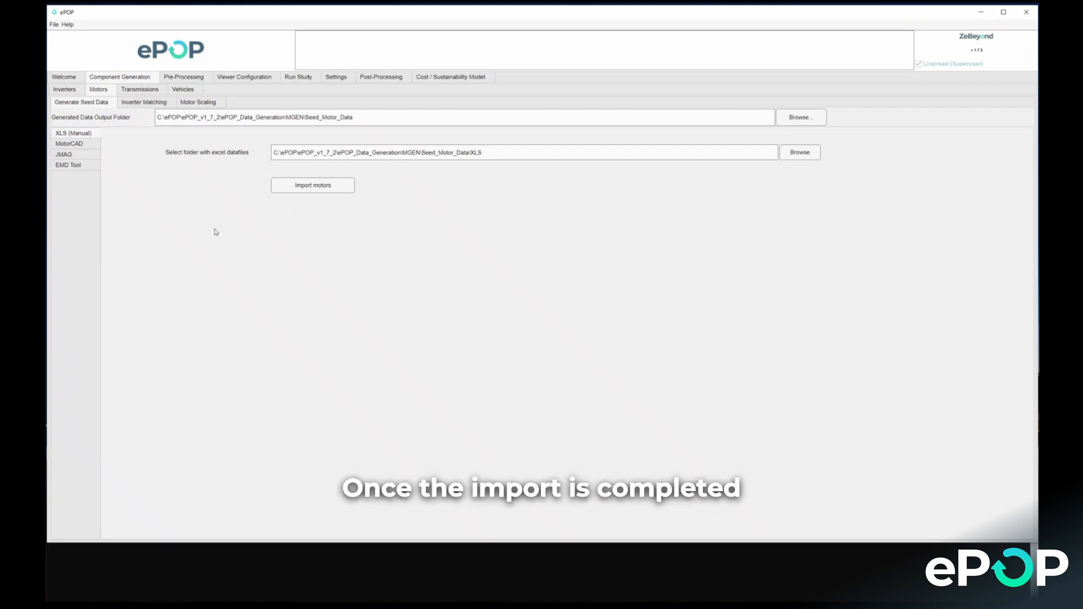
# Match Excel Demo Motor with the Infineon_750V_450A_IGBT and Semikron350_1200V_400A_SiC inverters.
pyautogui.click(144, 103)
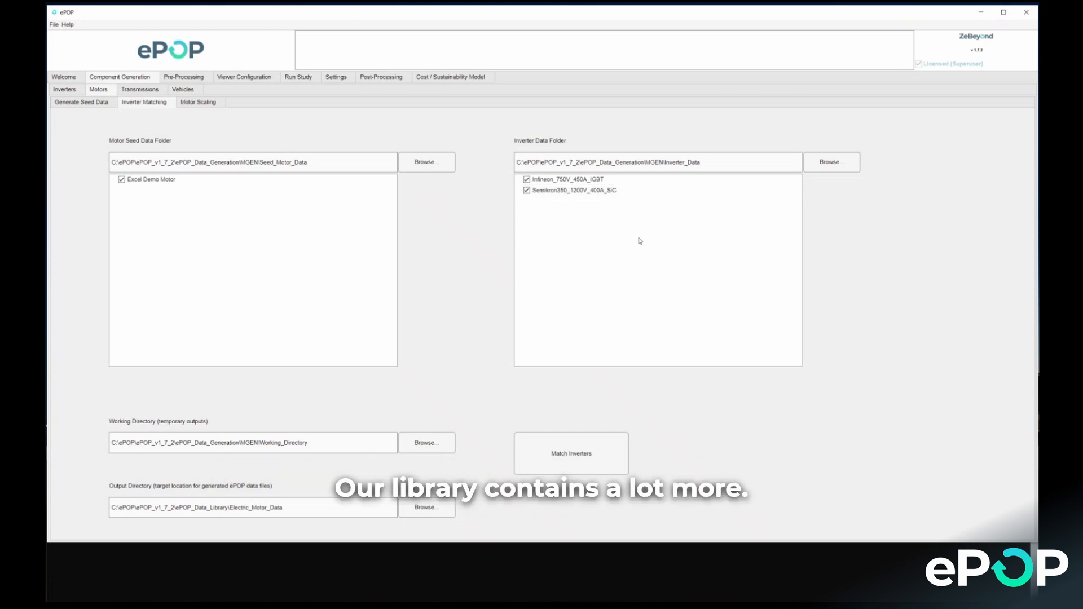
pyautogui.click(583, 453)
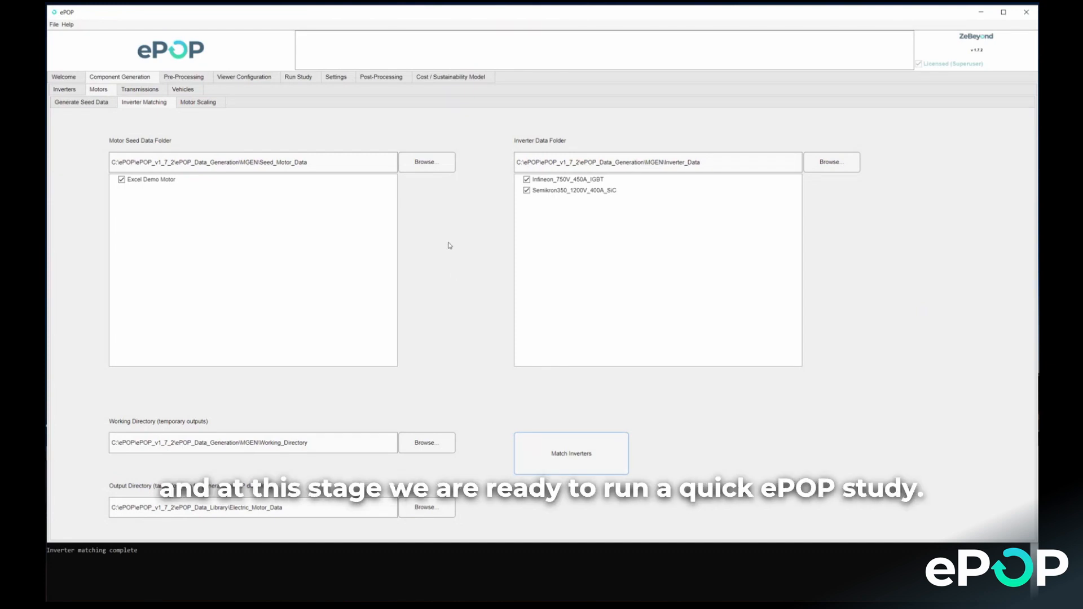
# Set up the study for the Battery Electric powertrain, keeping wheel torque limits of 2000 to 3000 Nm.
pyautogui.click(309, 79)
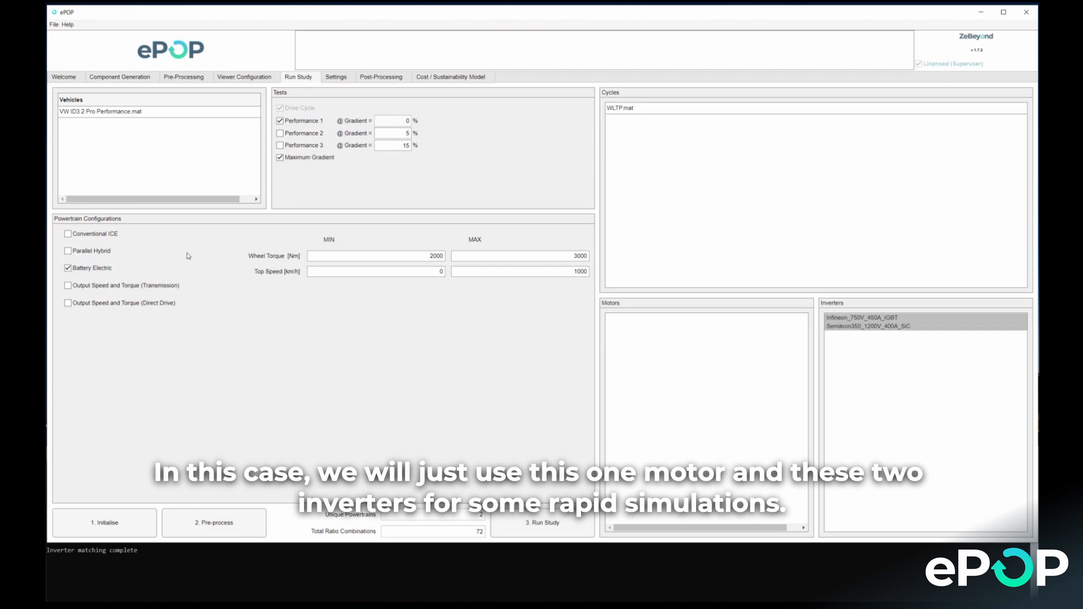
pyautogui.click(101, 270)
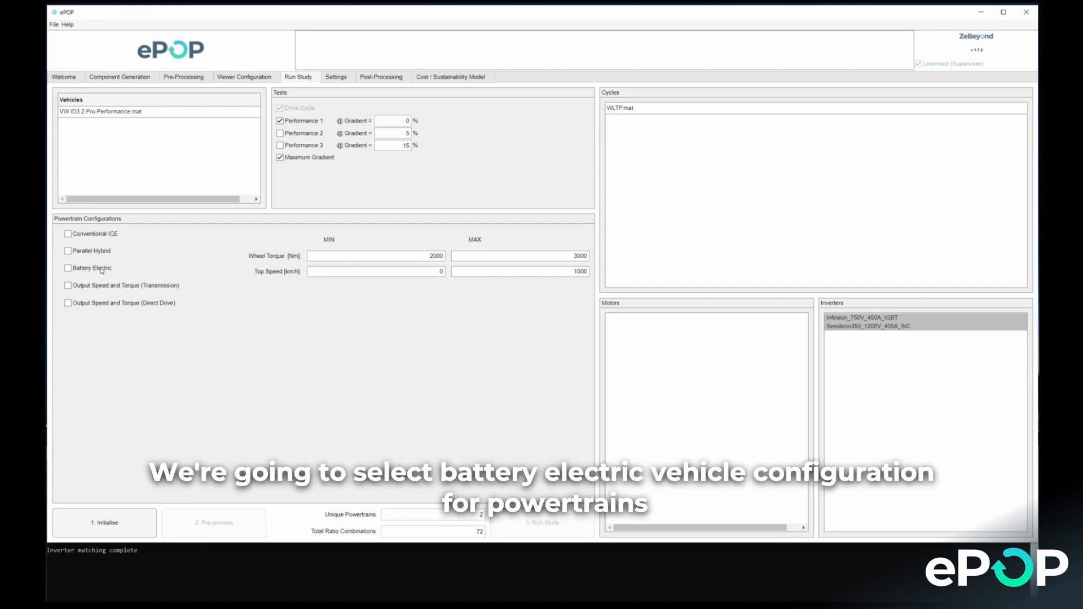
pyautogui.doubleClick(400, 256)
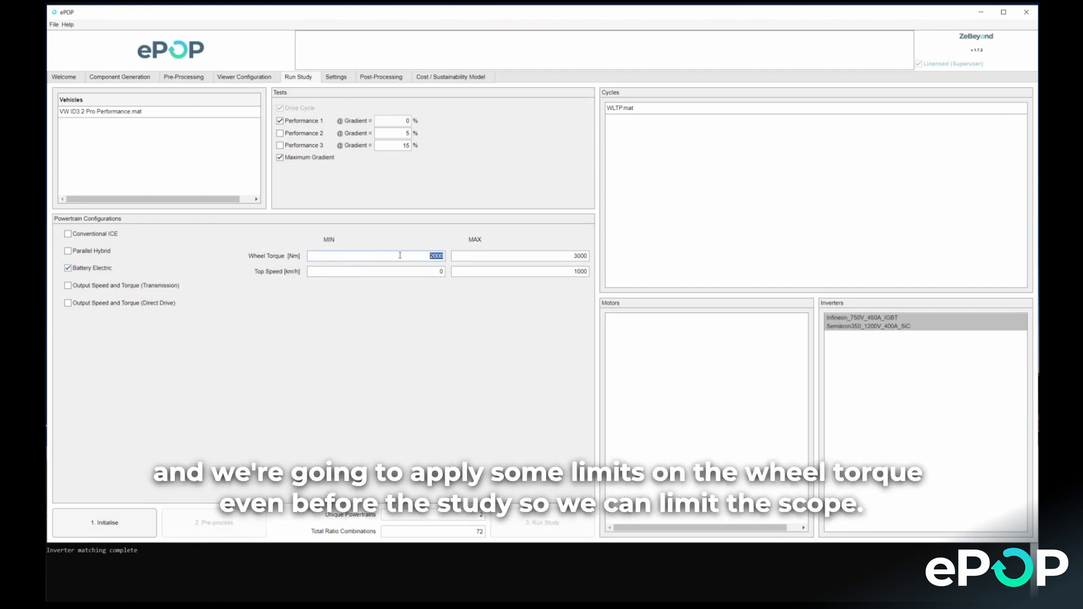
pyautogui.click(485, 258)
pyautogui.click(430, 321)
# Initialise and pre-process the battery electric study, and run it.
pyautogui.click(135, 519)
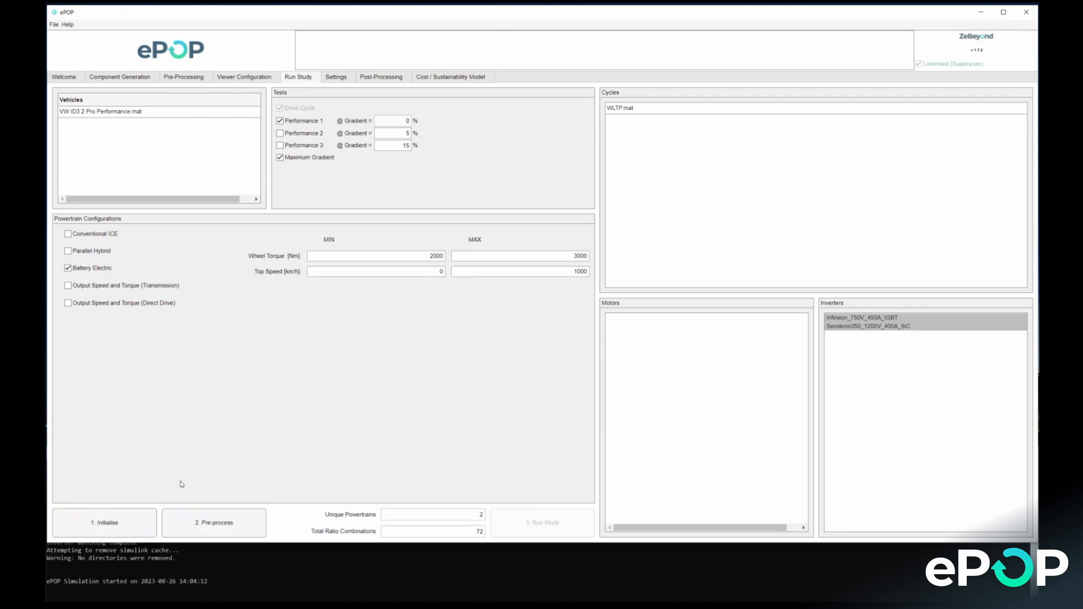
pyautogui.click(223, 523)
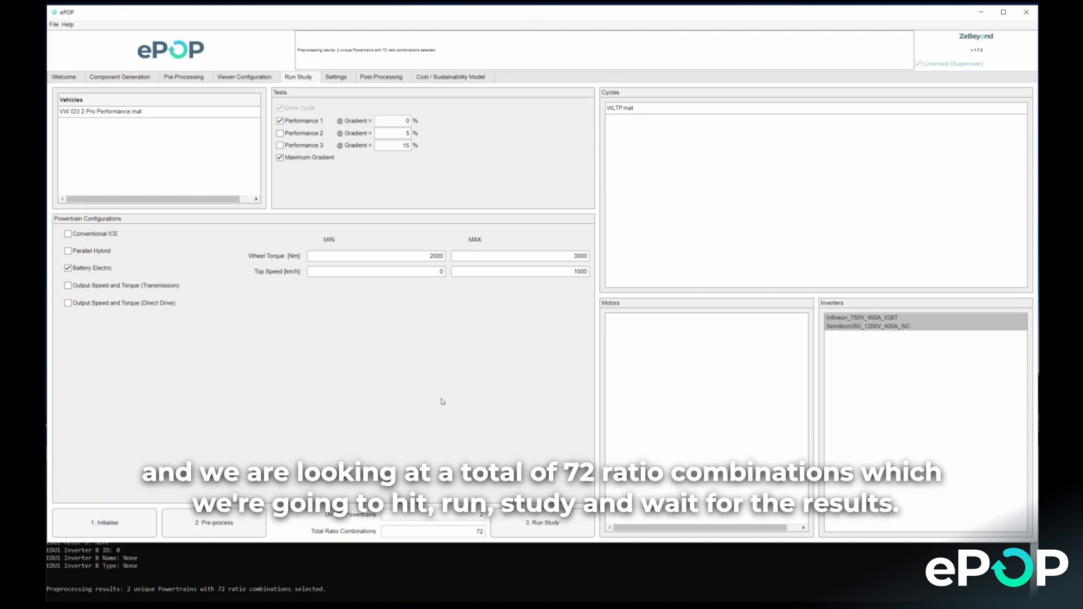
pyautogui.click(578, 520)
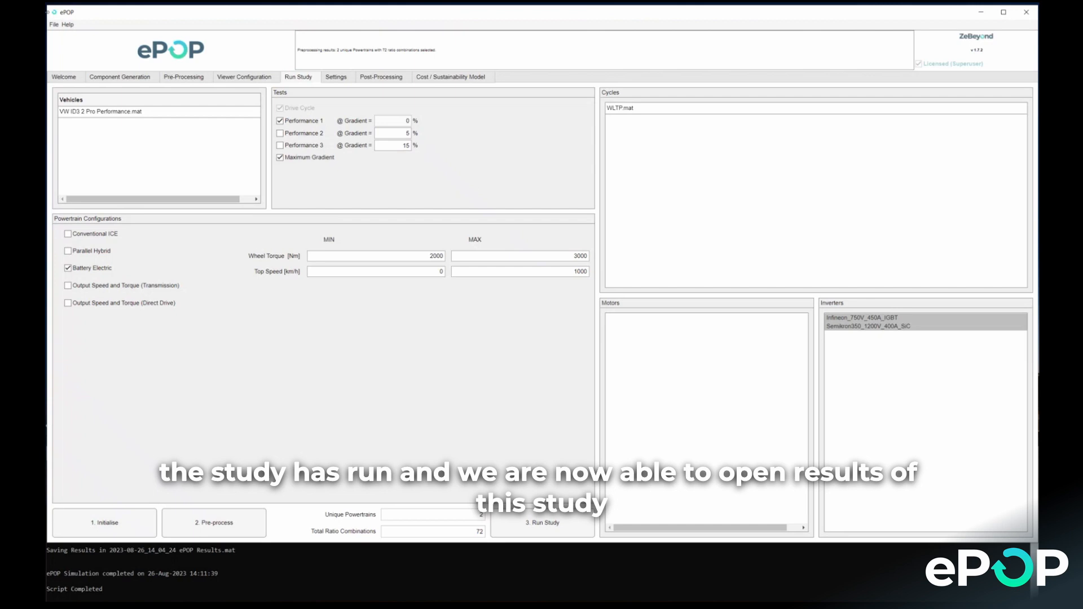
# Open the results file "2023-08-26_14_04_24 ePOP Results" from the ePOP_Results folder.
pyautogui.click(54, 24)
pyautogui.click(73, 61)
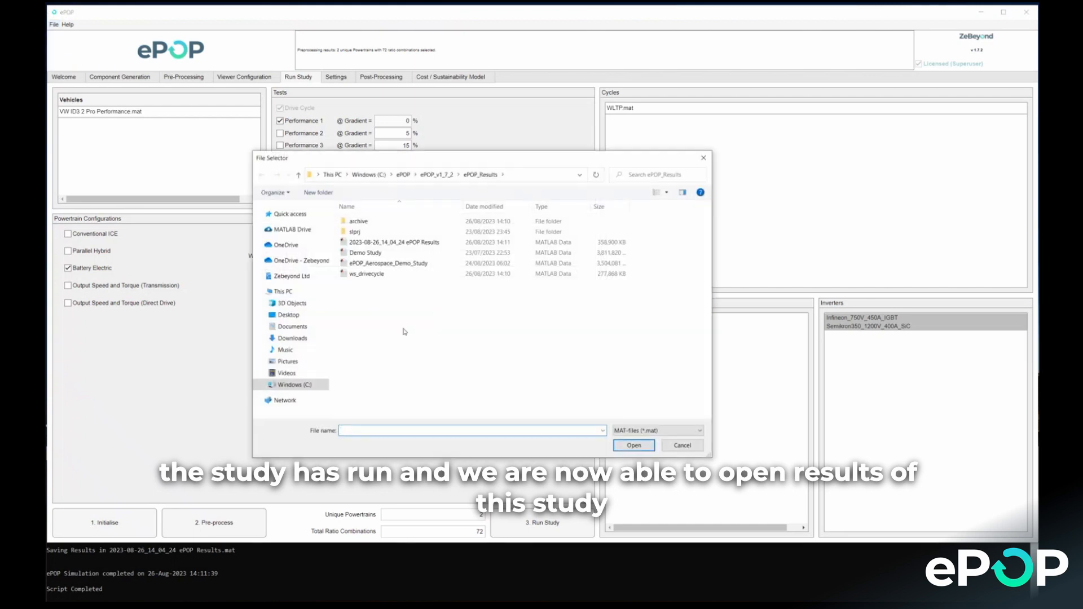
pyautogui.click(412, 242)
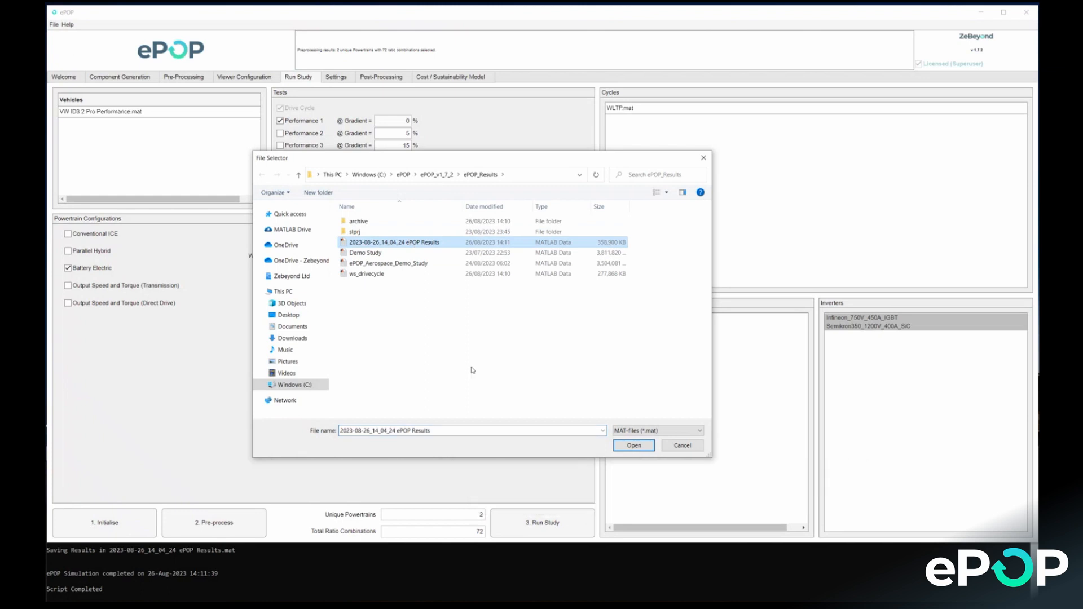
pyautogui.click(633, 445)
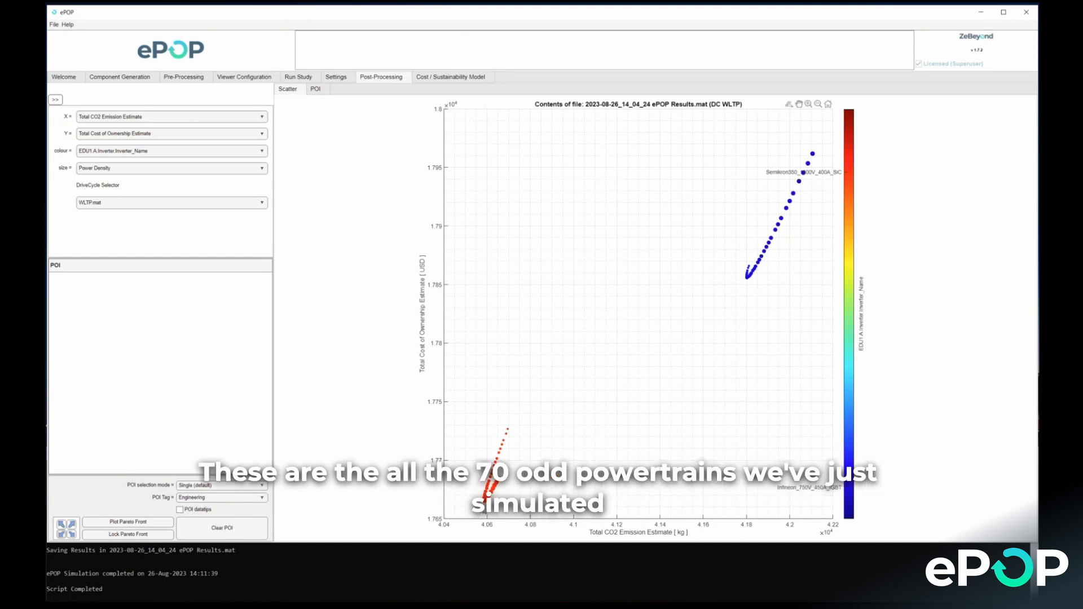
# Select a powertrain in the low-cost, low-CO2 cluster of the scatter plot and show its residency plot.
pyautogui.click(486, 496)
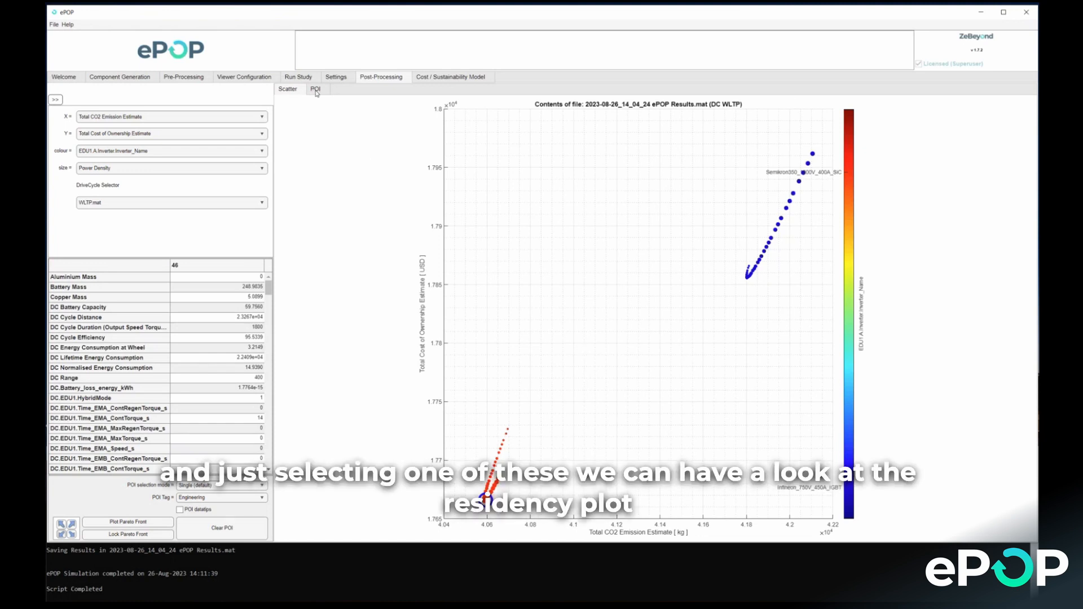
pyautogui.click(315, 89)
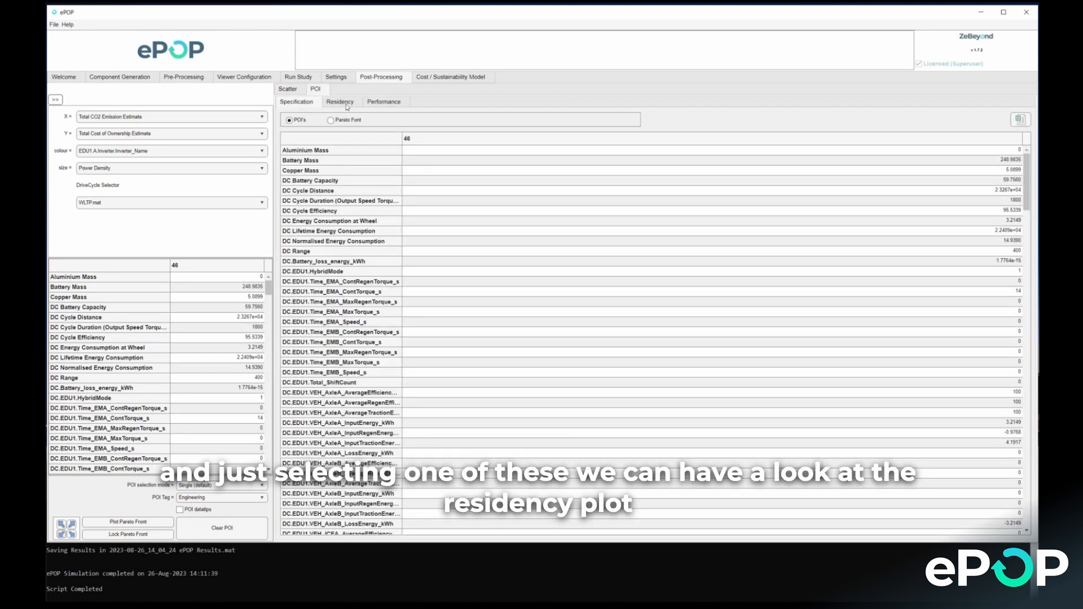
pyautogui.click(343, 102)
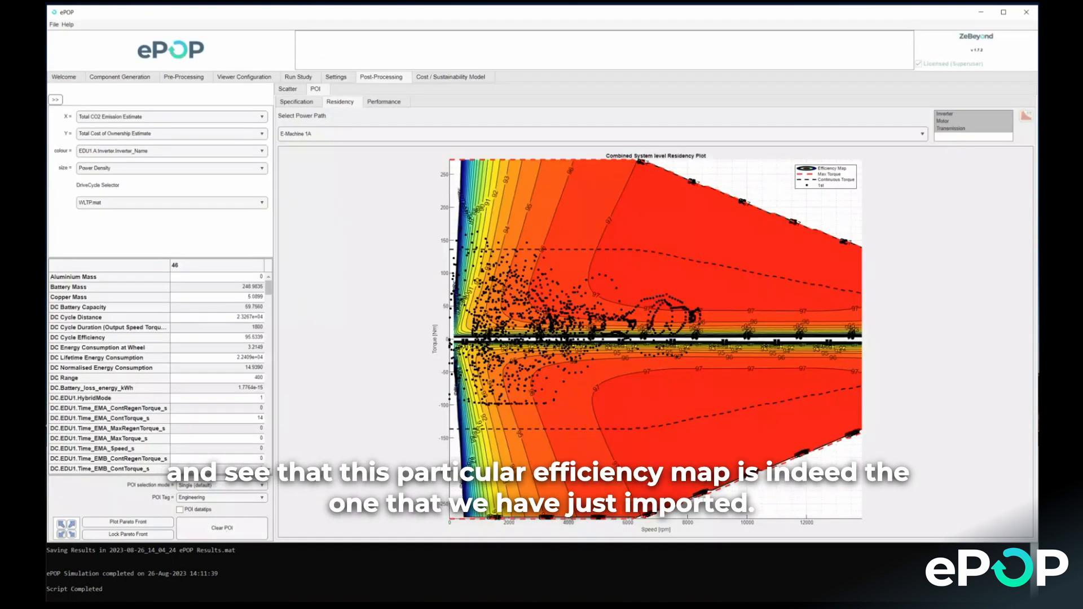
# Switch to the XLS folder in File Explorer, reopen the Excel Demo Motor workbook and minimise the folder window.
pyautogui.hotkey('alt', 'Tab')
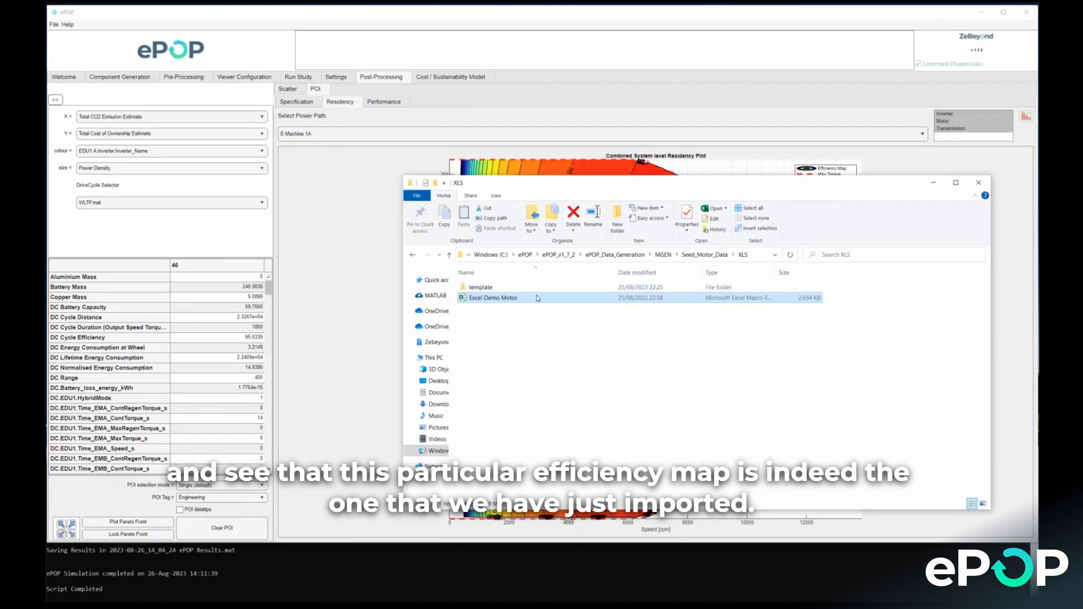
pyautogui.doubleClick(537, 297)
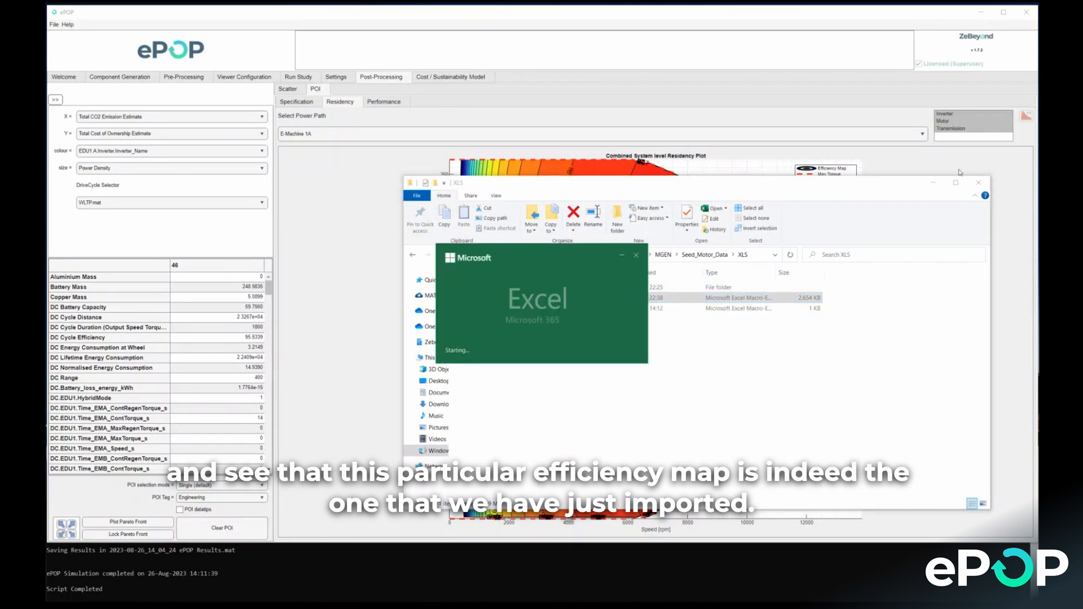
pyautogui.click(934, 184)
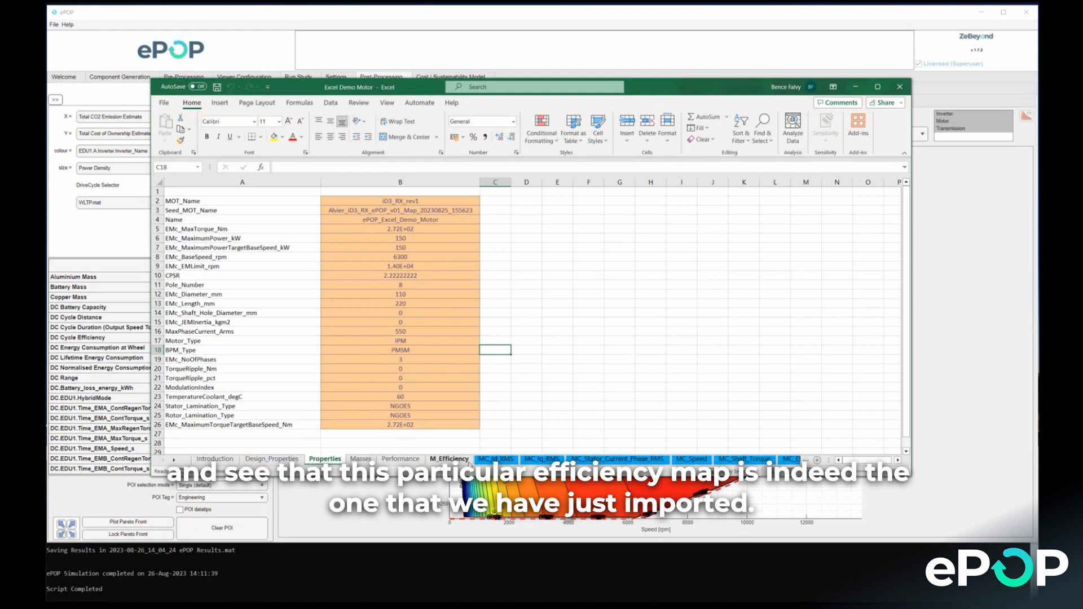
# Compare the workbook's full M_Efficiency map with the efficiency map in the residency plot, and minimise the workbook.
pyautogui.click(454, 459)
pyautogui.scroll(-6, 583, 313)
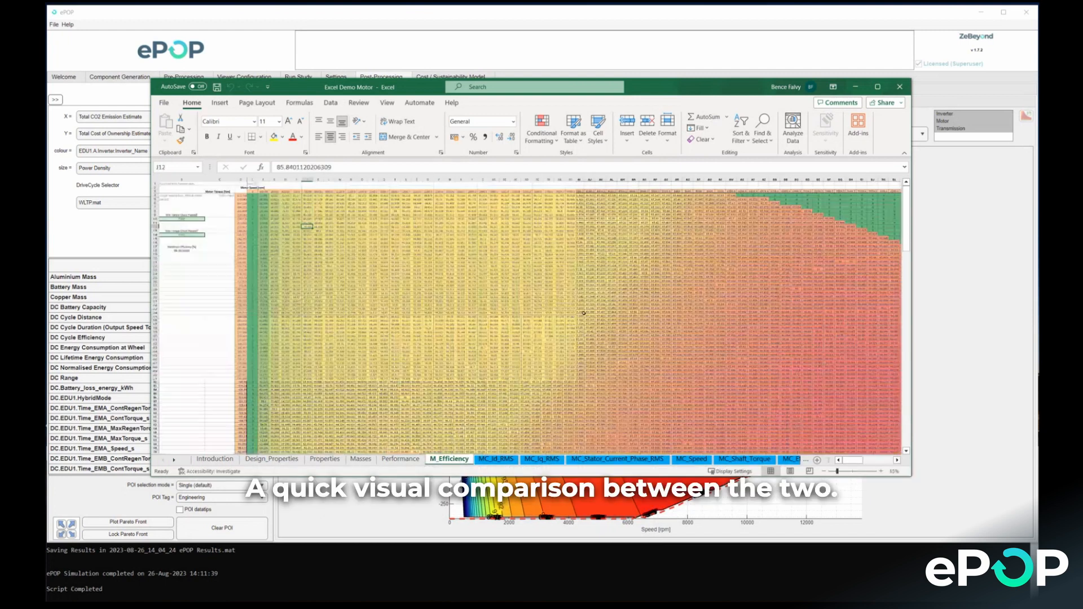
pyautogui.scroll(2, 551, 295)
pyautogui.scroll(-2, 551, 295)
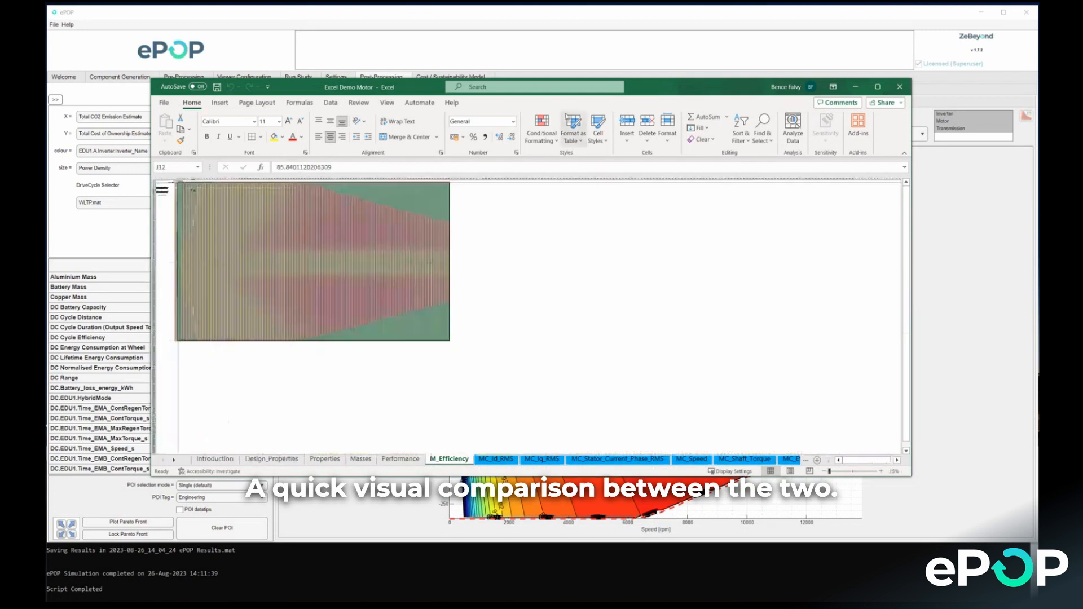
pyautogui.moveTo(647, 89); pyautogui.dragTo(655, 284)
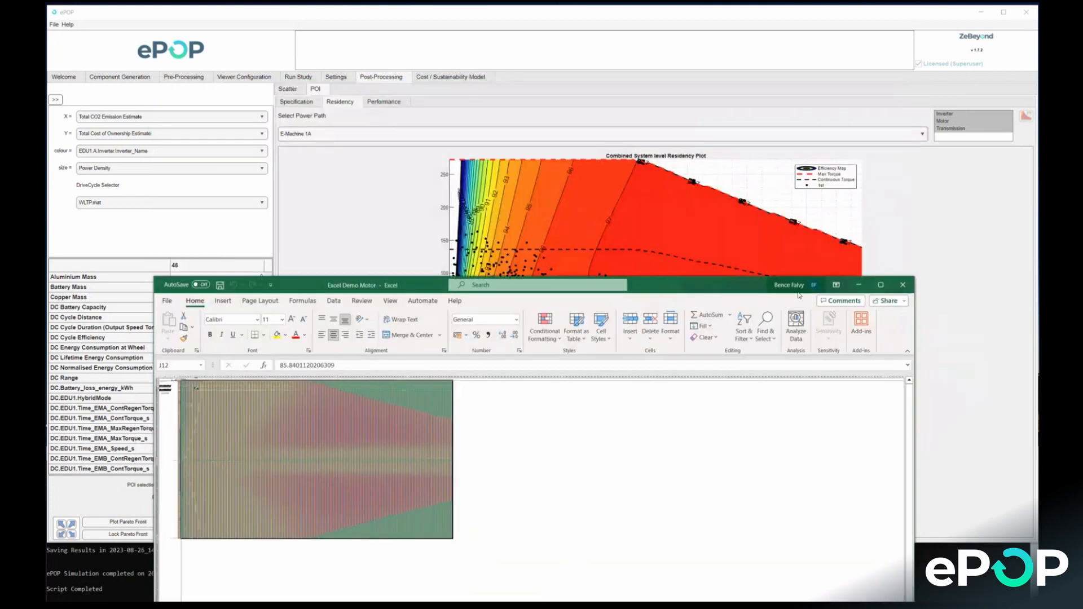
pyautogui.click(858, 284)
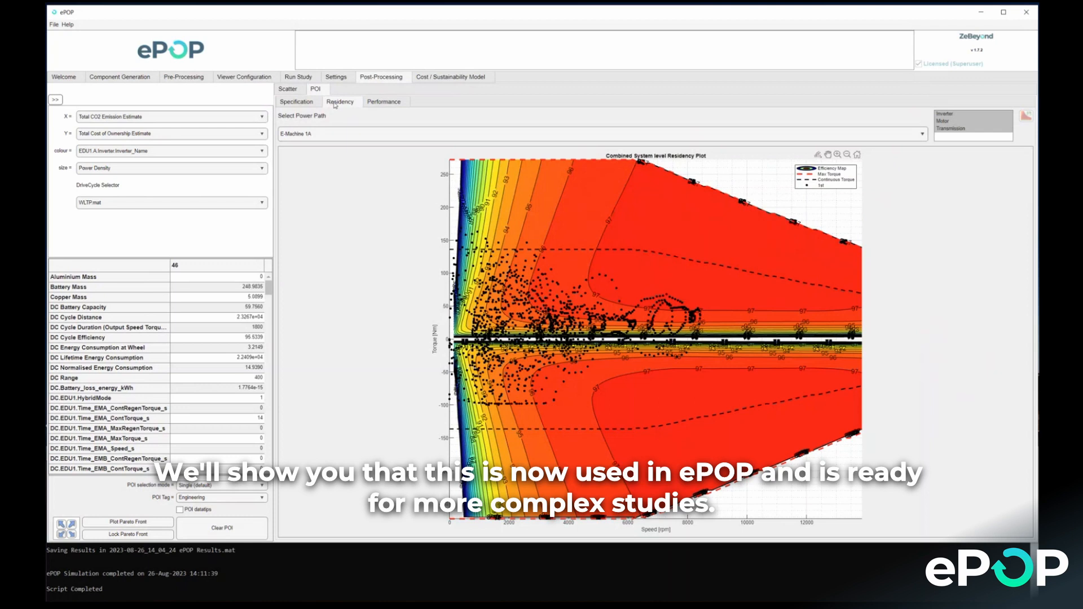